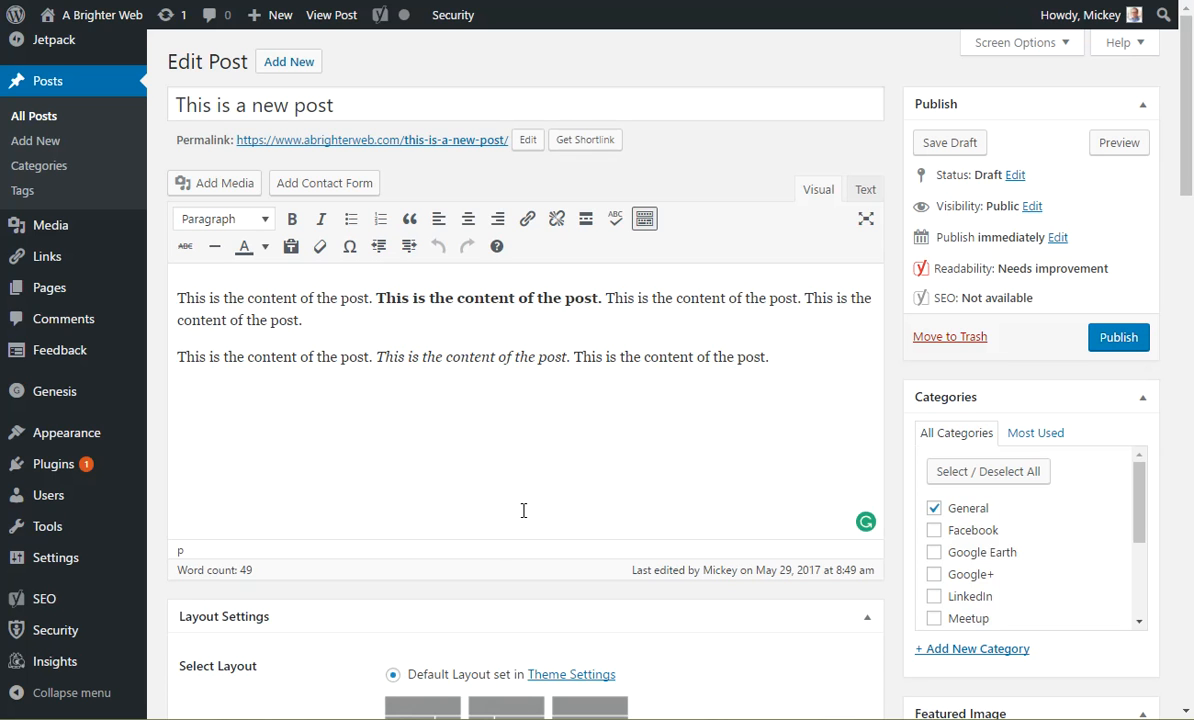
- Upload mario.jpg from the desktop into the post, with the insertion point at the start of the first paragraph
left_click(450, 324)
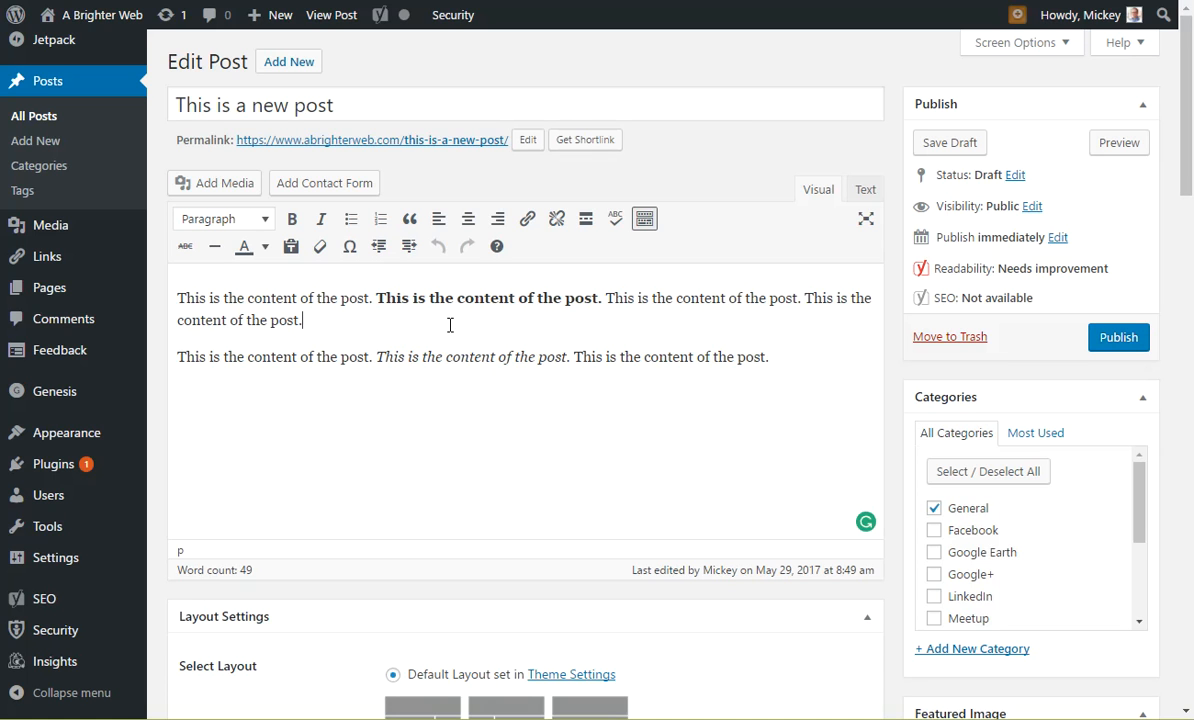
left_click(176, 298)
left_click_drag(13, 207, 355, 354)
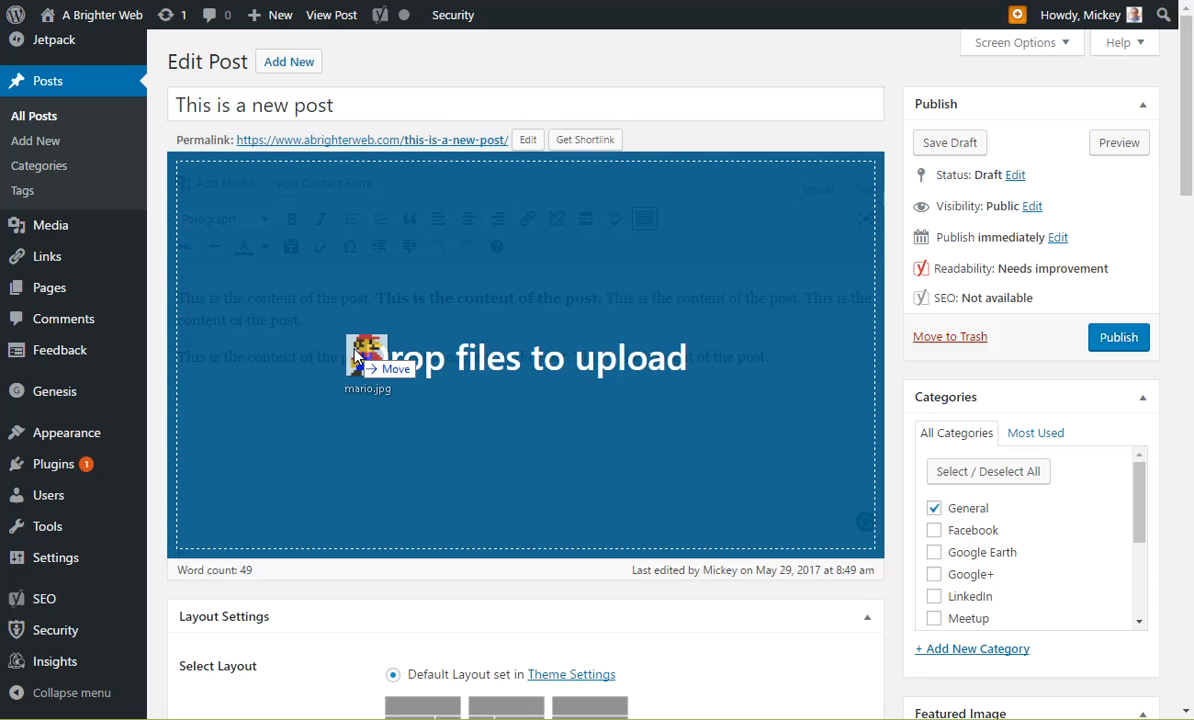
left_click_drag(355, 354, 355, 354)
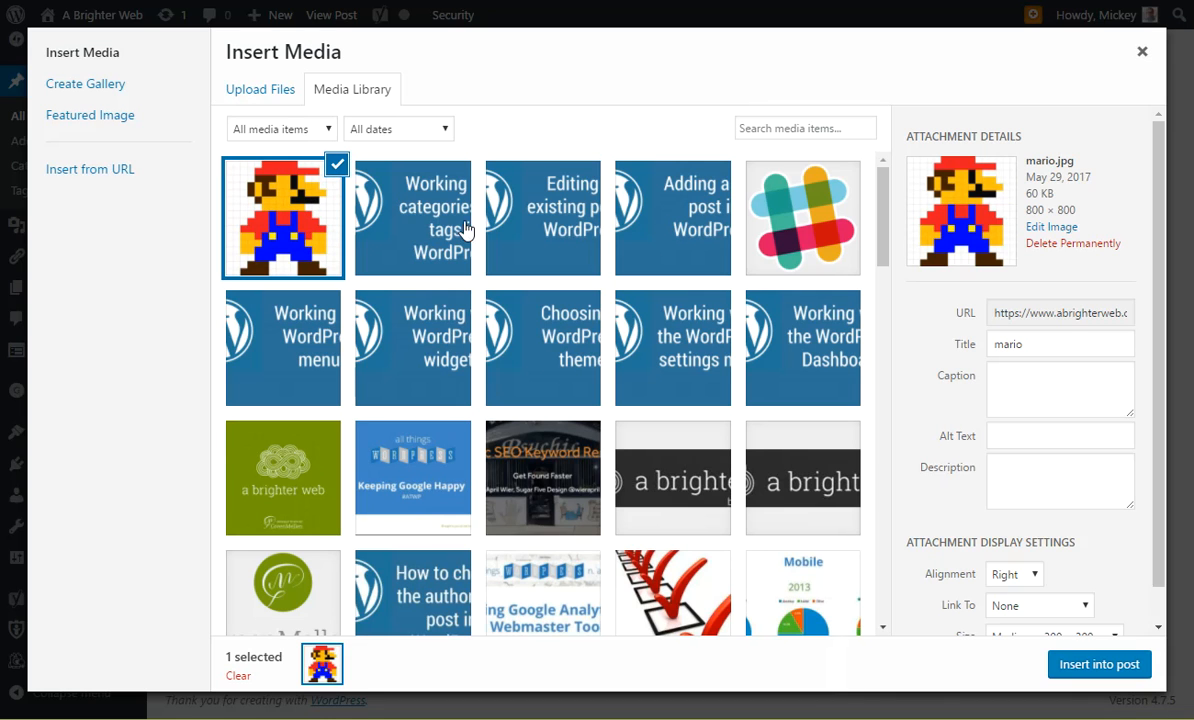
- Review the URL and title in the uploaded image's attachment details
left_click(1049, 313)
mouse_move(1107, 318)
left_mouse_down()
mouse_move(1143, 310)
mouse_move(1129, 313)
left_mouse_up()
left_click(1082, 319)
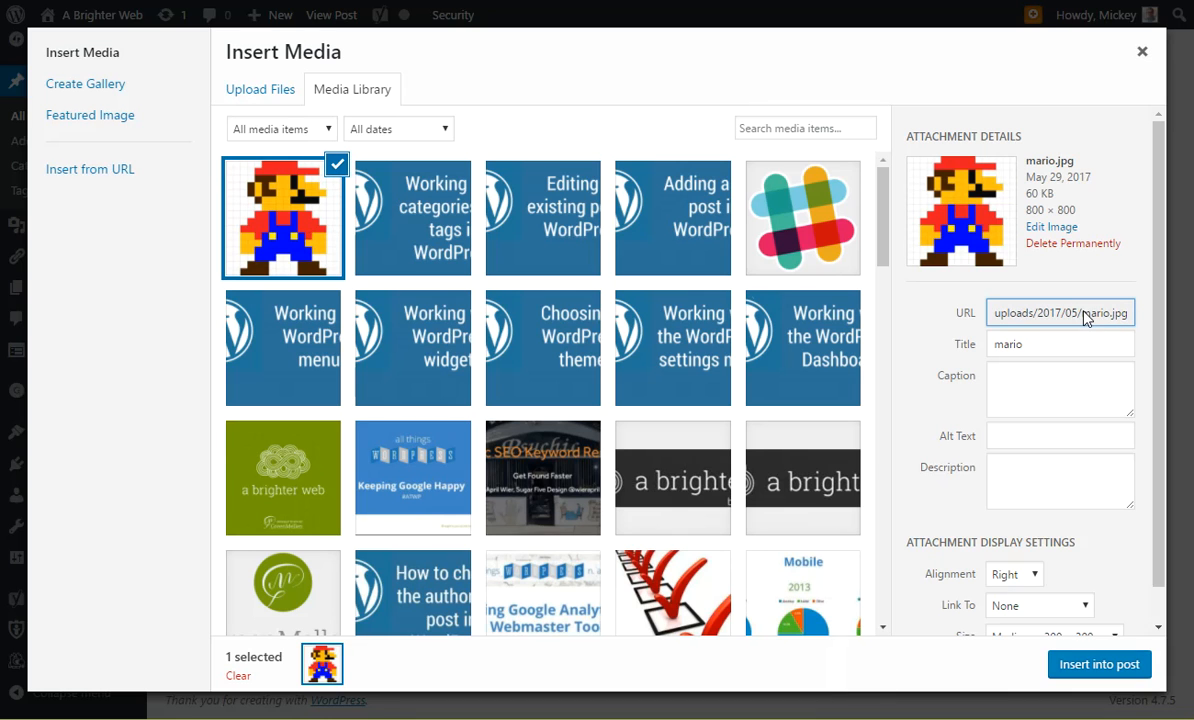
left_click_drag(1079, 314, 1131, 316)
left_click(1068, 314)
left_click_drag(1031, 342, 990, 343)
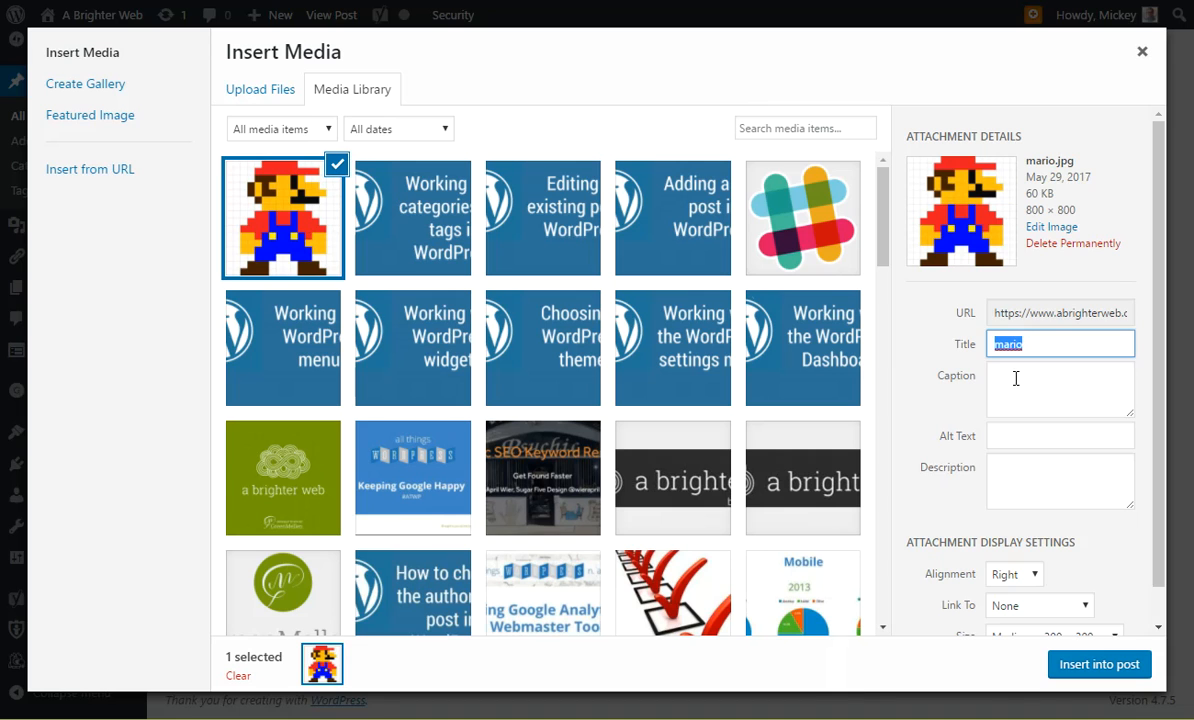
- Enter "8-bit mario" as both the caption and the alt text of the uploaded image
left_click(1015, 378)
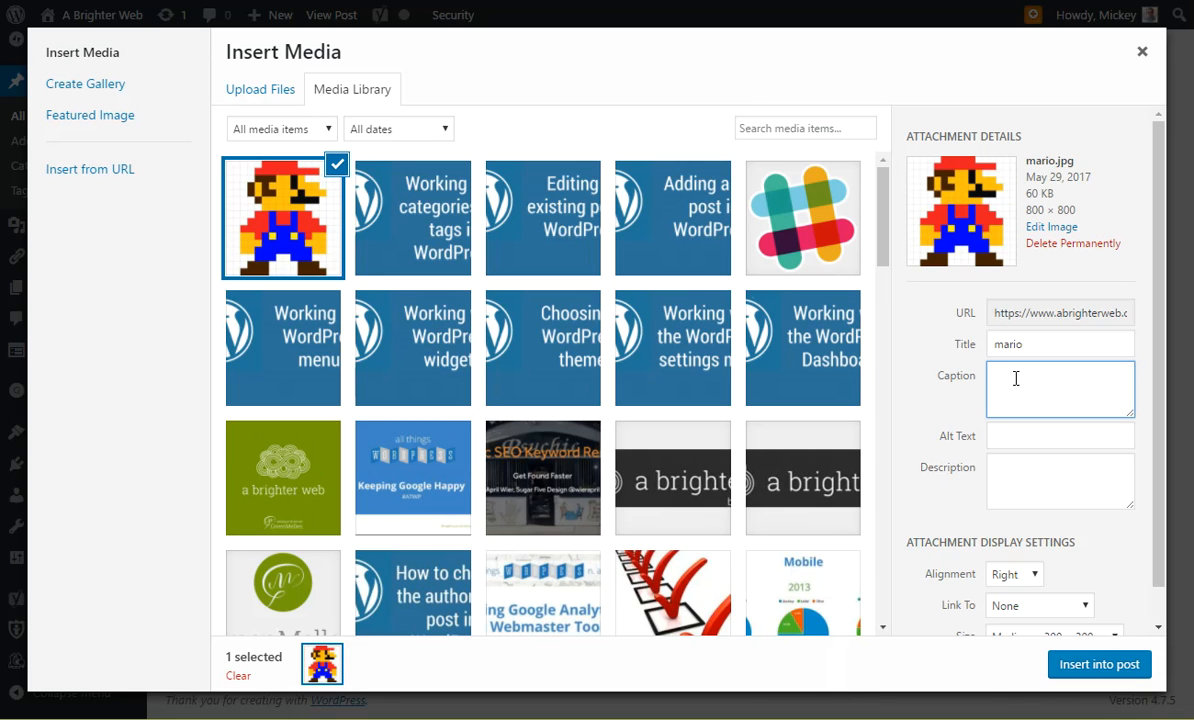
type("8-bit mario")
left_click(1019, 435)
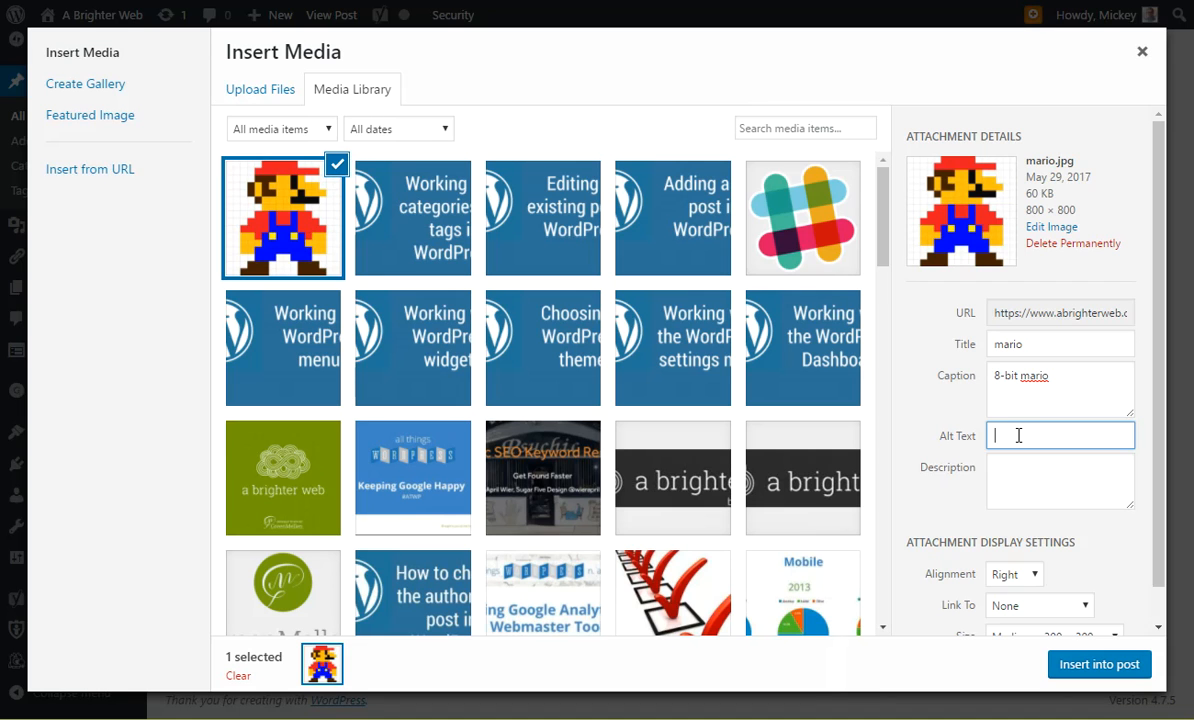
type("8-bit mario")
left_click(1012, 473)
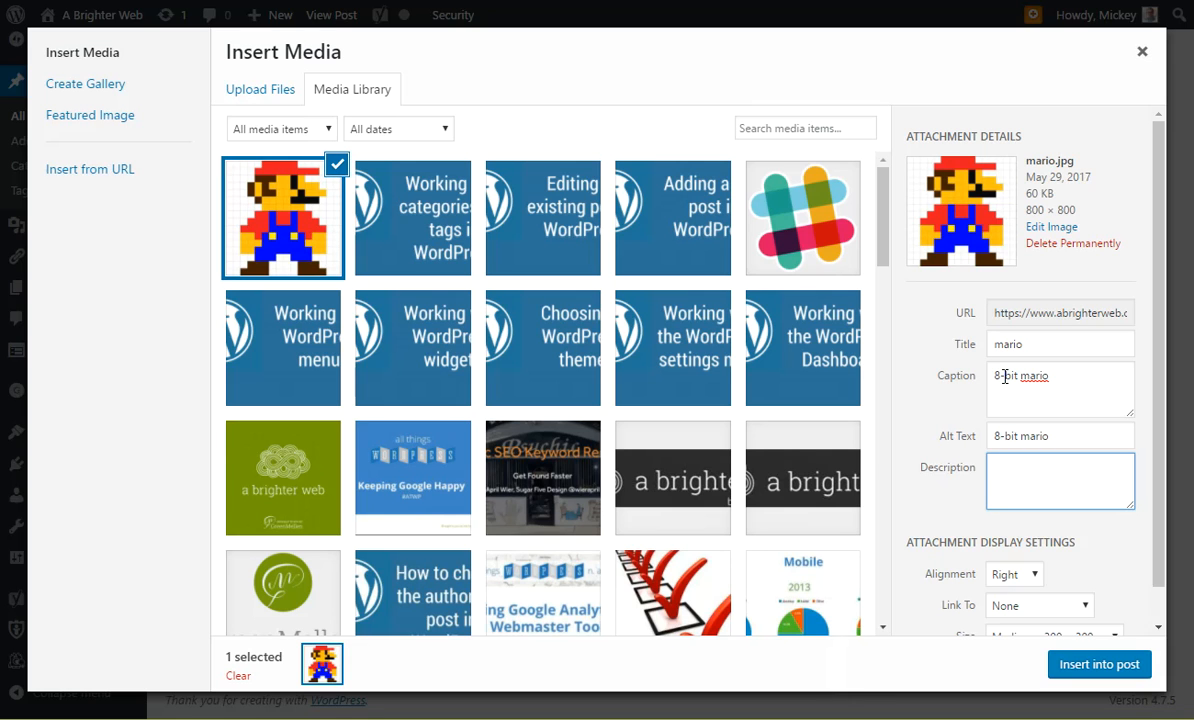
- Examine the available alignment and link options in the image's attachment display settings
scroll(1047, 382, "down", 1)
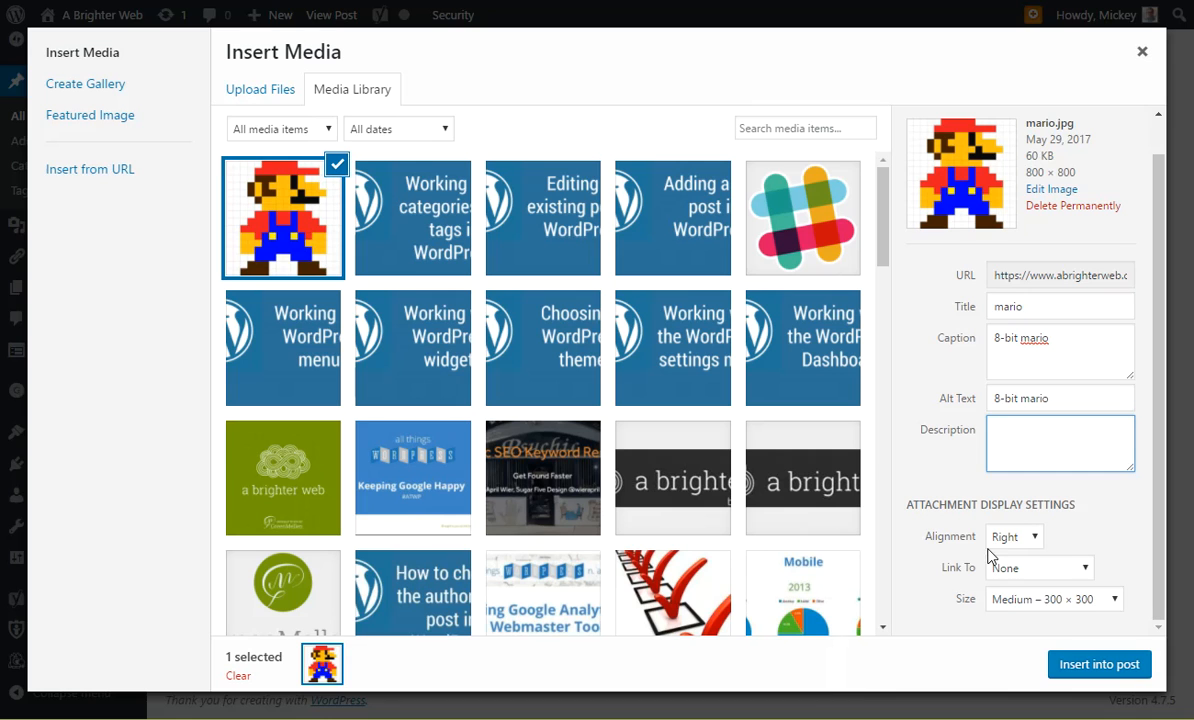
left_click(1031, 538)
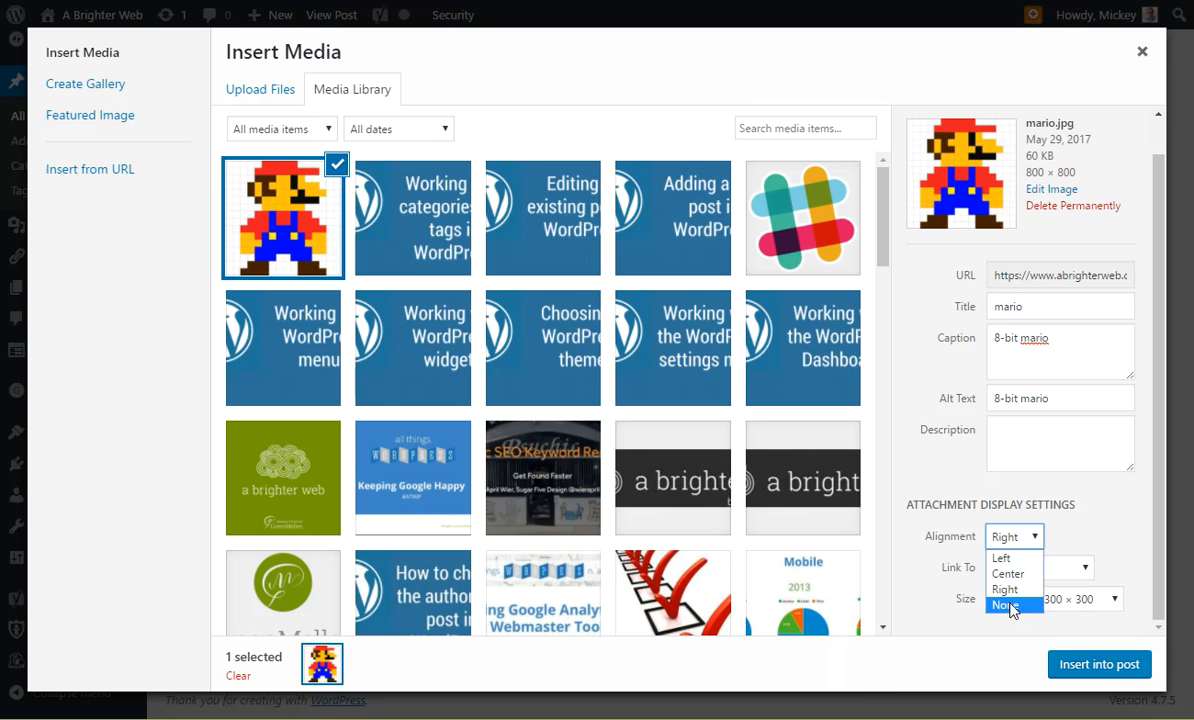
left_click(1016, 538)
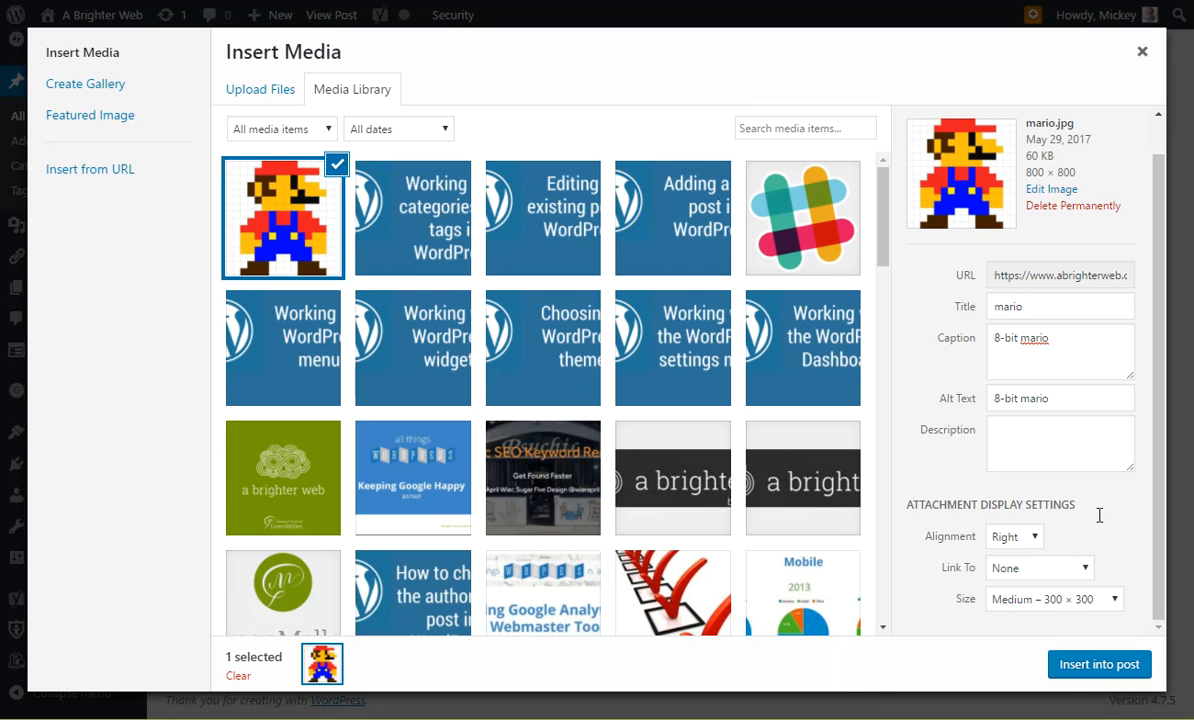
left_click(1010, 573)
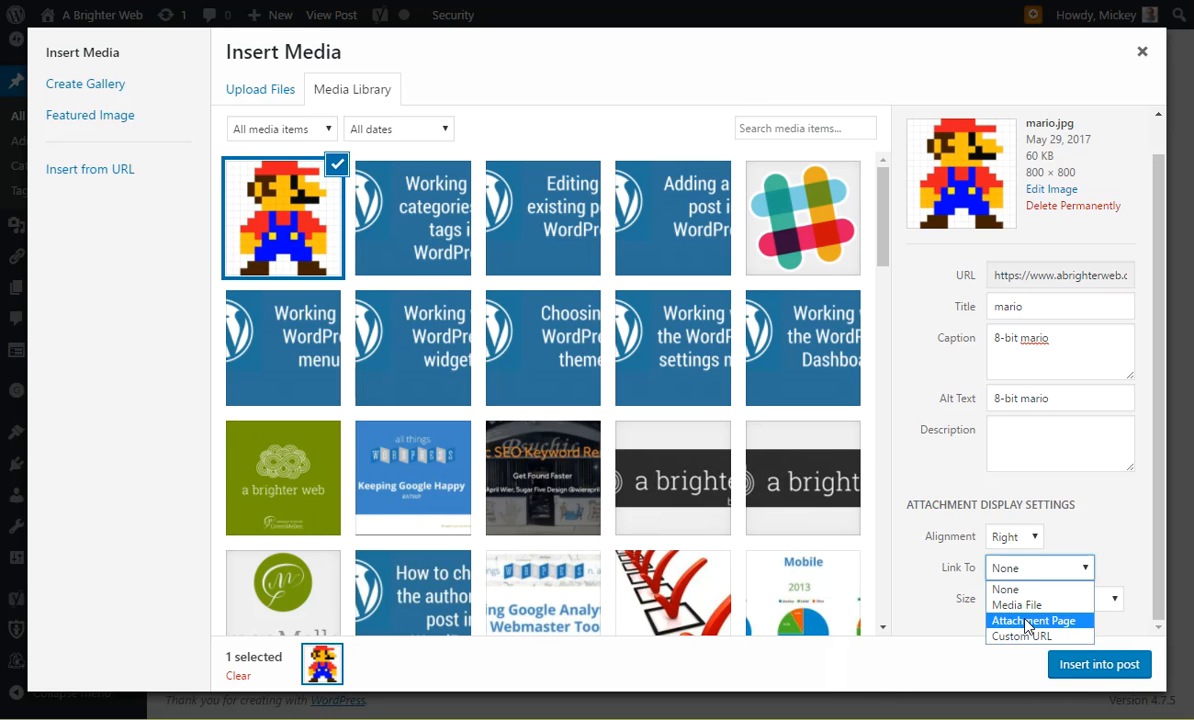
left_click(955, 505)
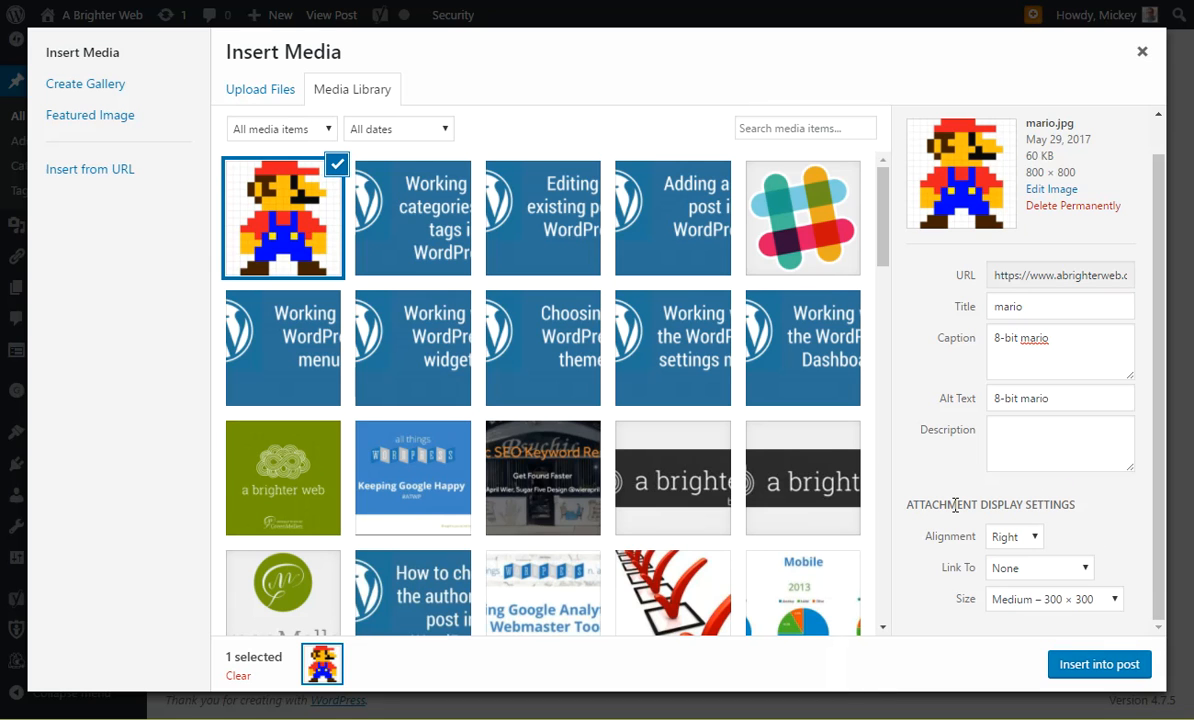
left_click(1005, 567)
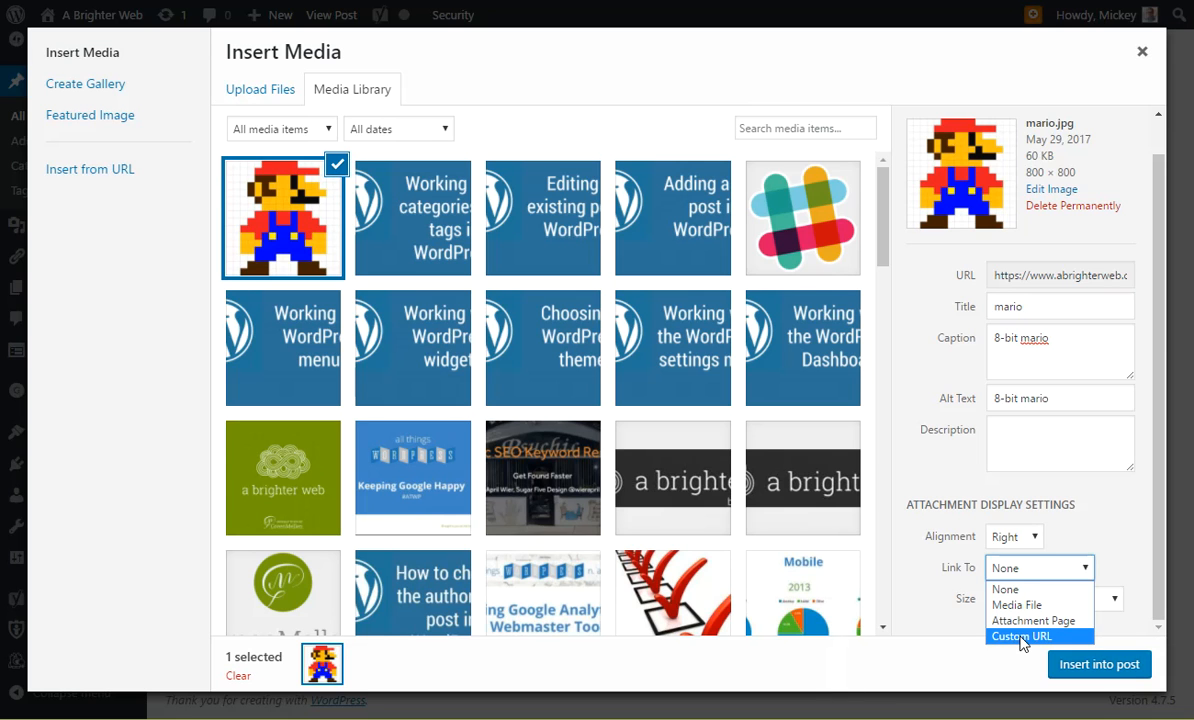
left_click(1028, 478)
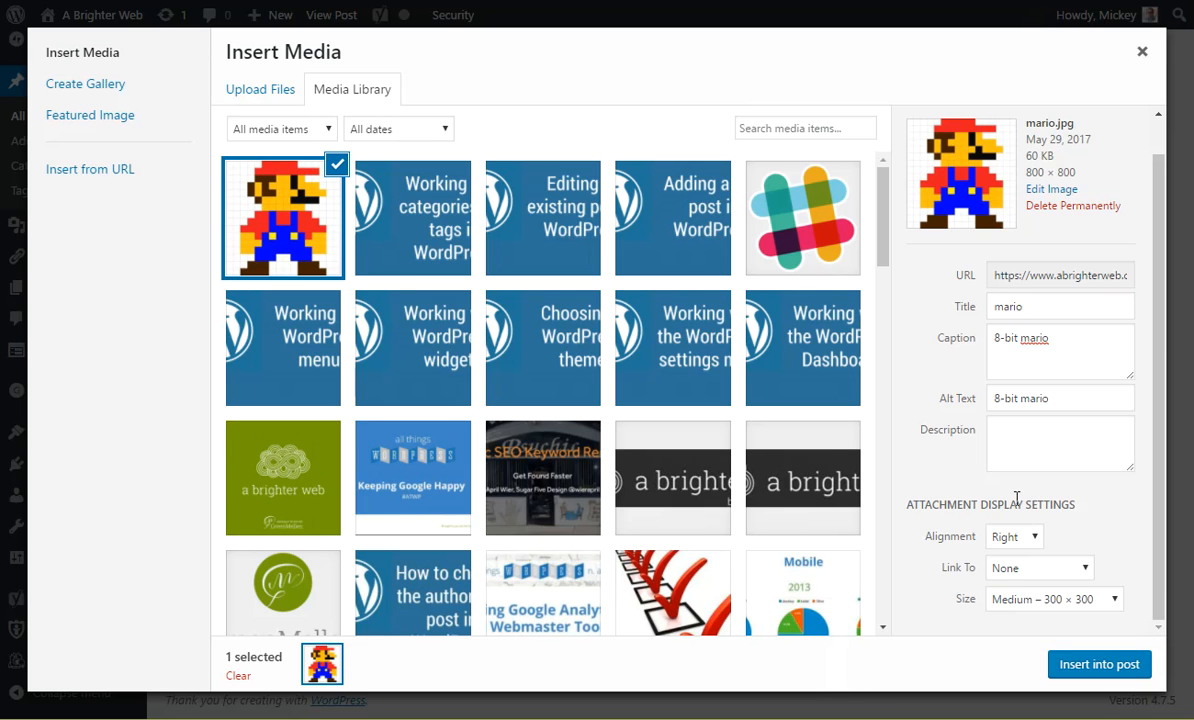
- Set the image size to Thumbnail – 150 × 150 and insert the image into the post
left_click(1018, 603)
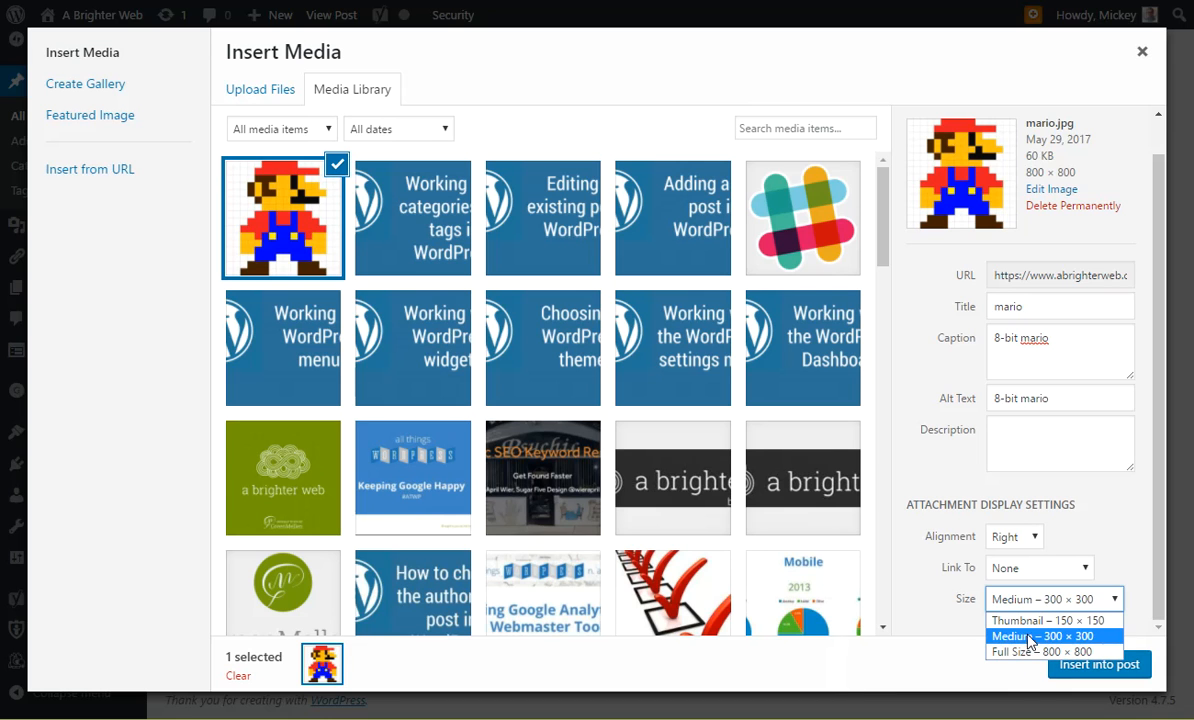
left_click(1031, 623)
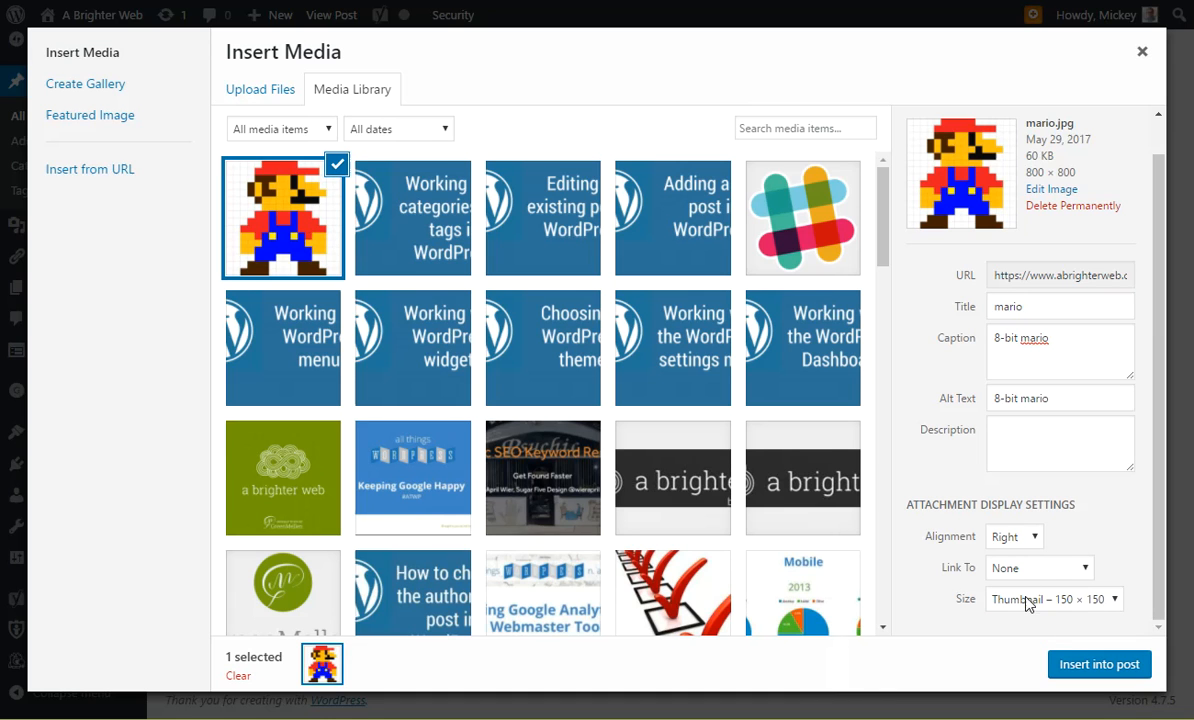
left_click(1096, 668)
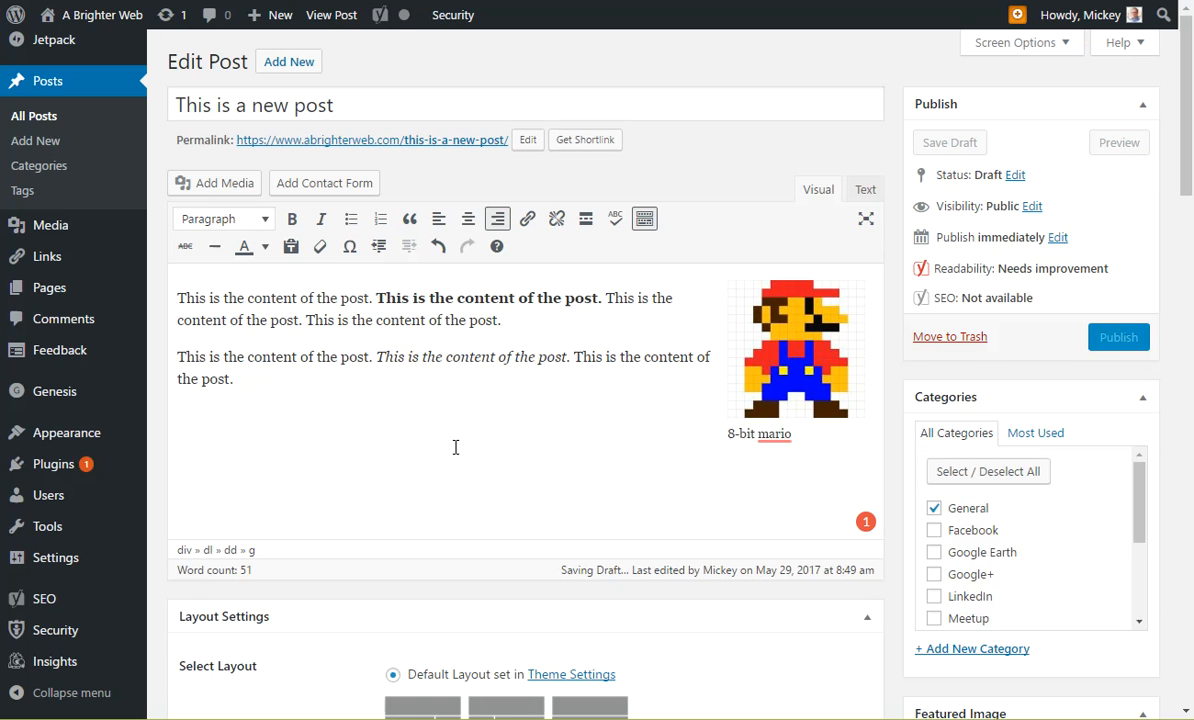
- Copy the post's two text paragraphs and paste them twice below the existing text
left_click_drag(245, 378, 134, 289)
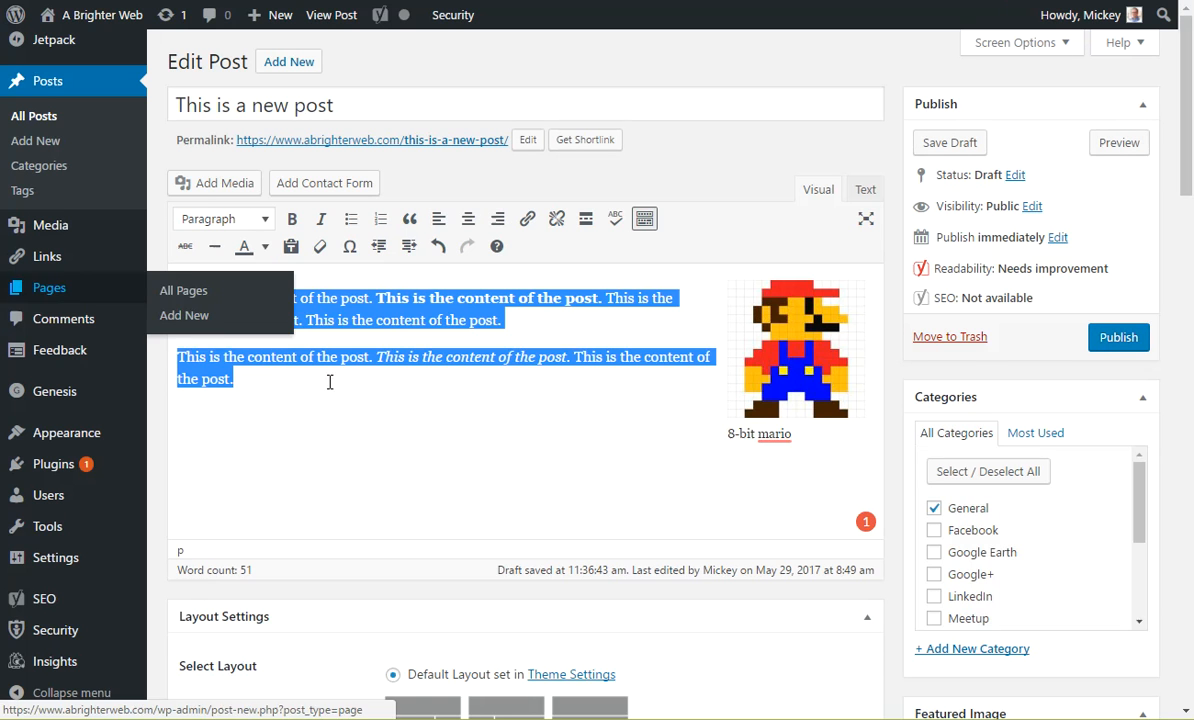
left_click(365, 384)
key("Return")
key("ctrl+v")
key("Return")
key("ctrl+v")
- Review the inserted image's details and inline editing options without changing them
left_click(788, 372)
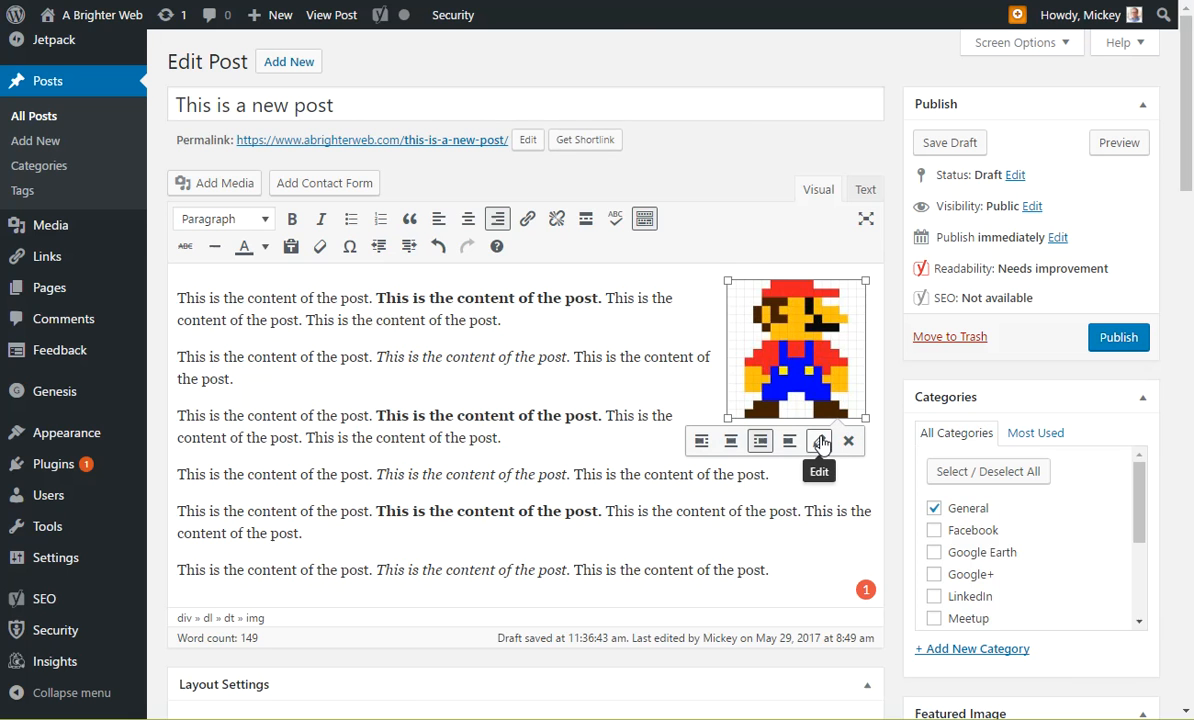
left_click(820, 442)
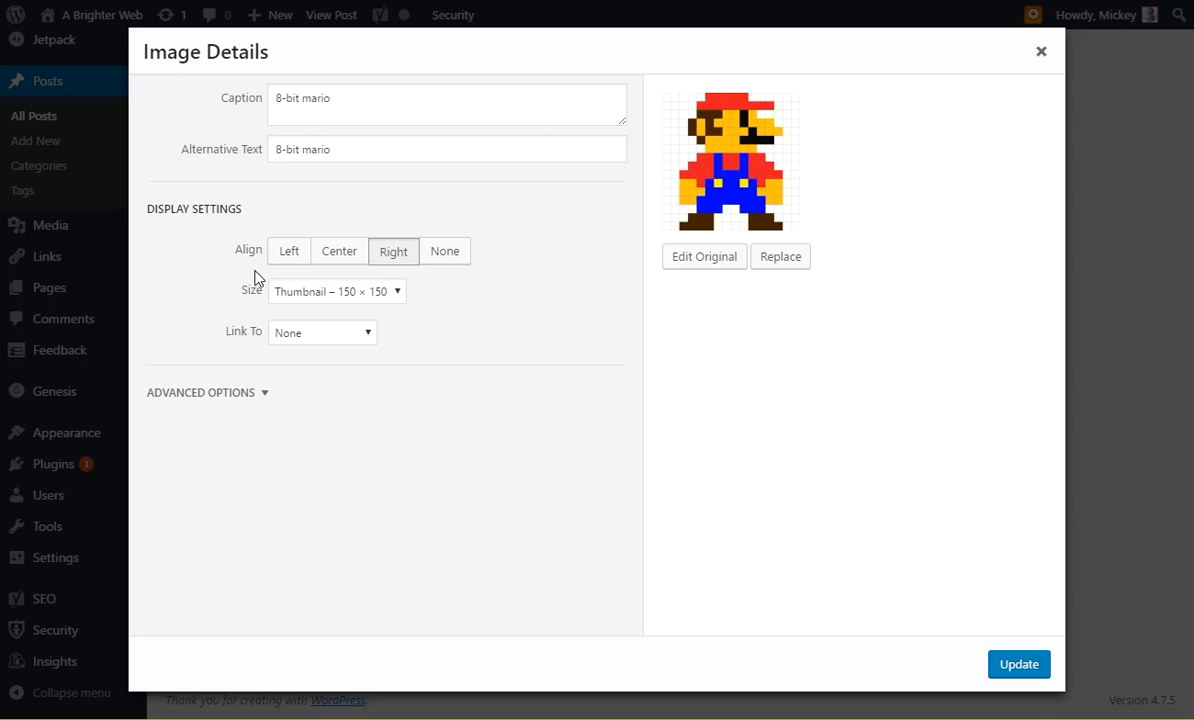
left_click(1041, 52)
left_click(642, 473)
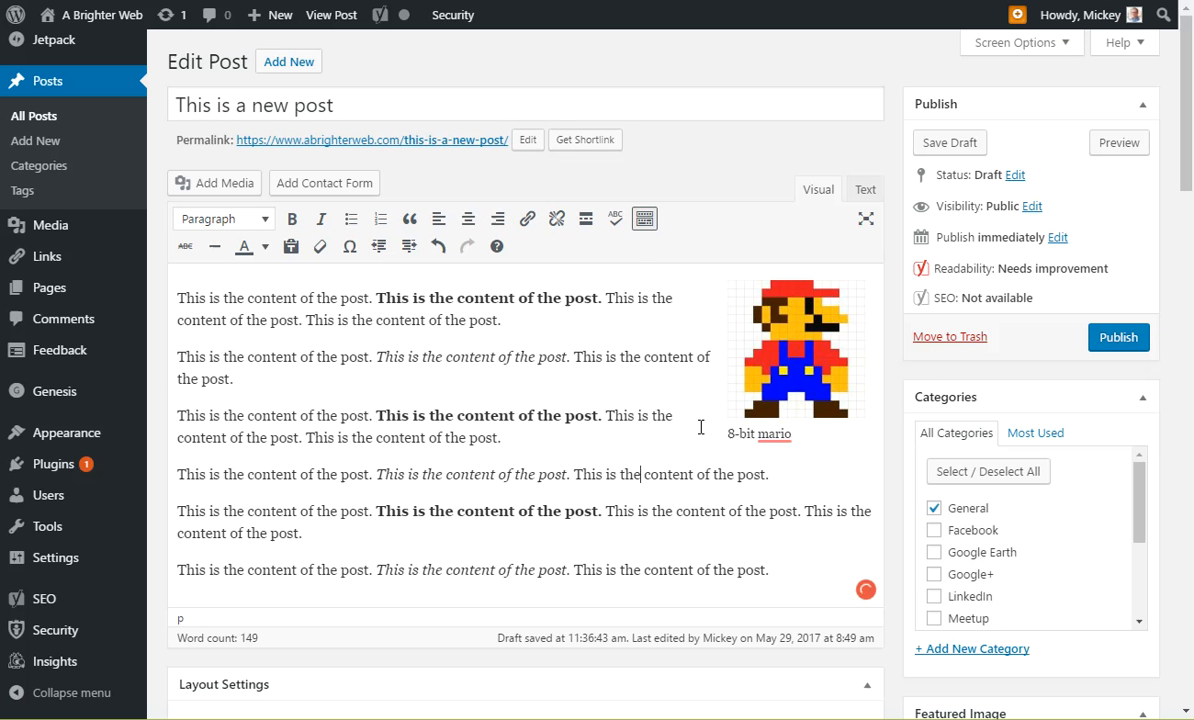
left_click(818, 341)
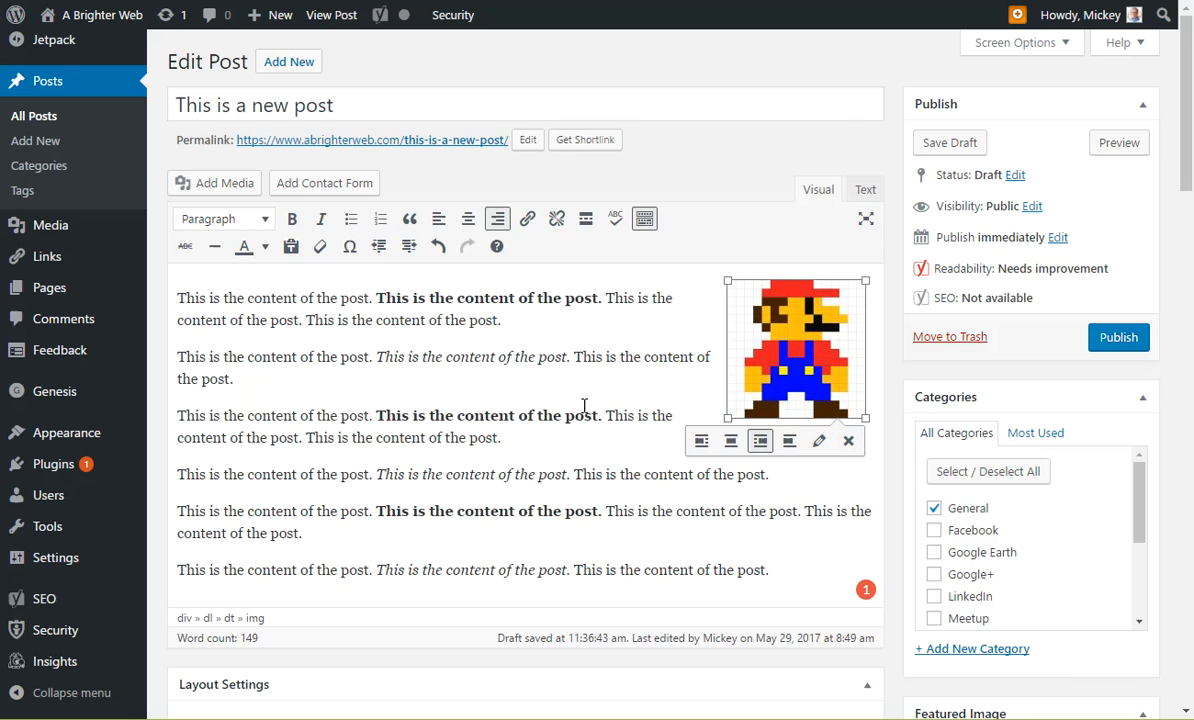
left_click(535, 412)
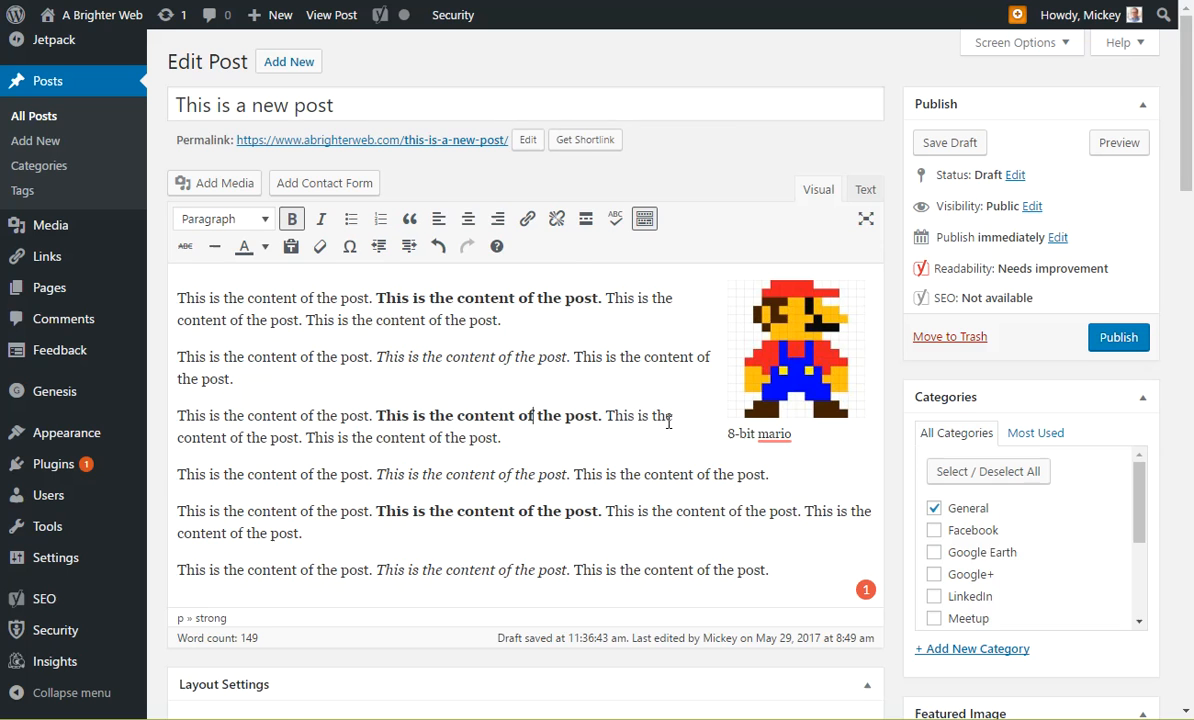
- Set mario.jpg from the media library as the post's featured image
scroll(669, 421, "down", 2)
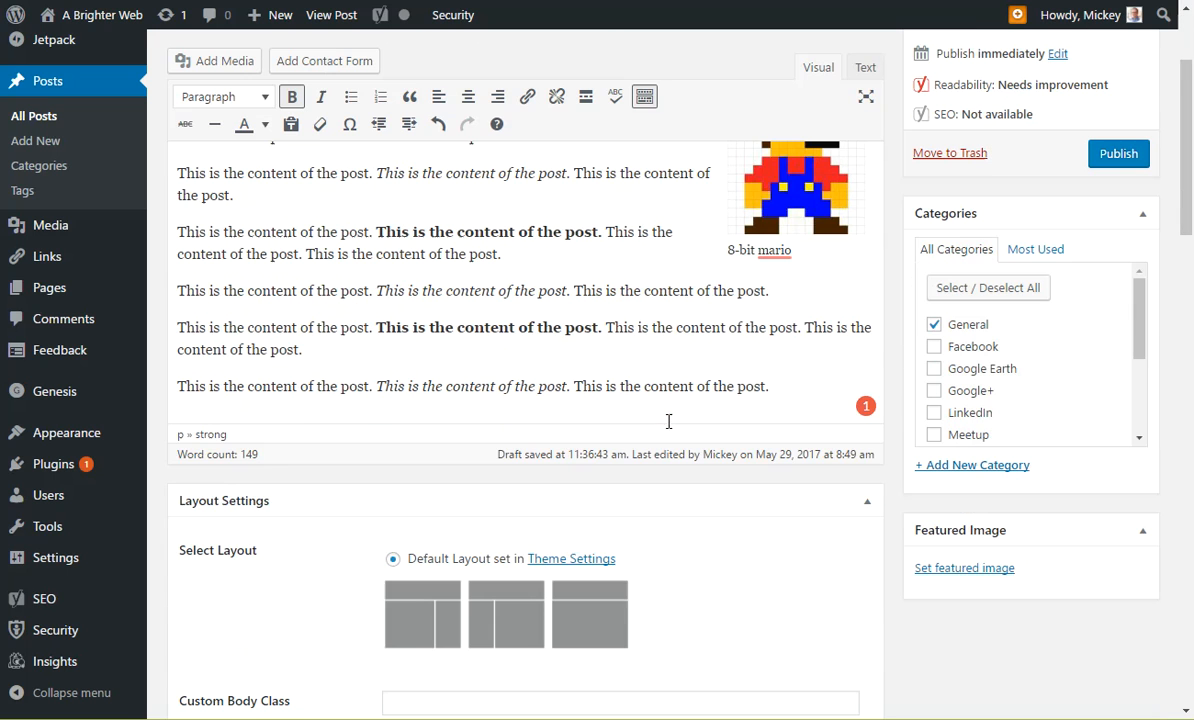
left_click(970, 581)
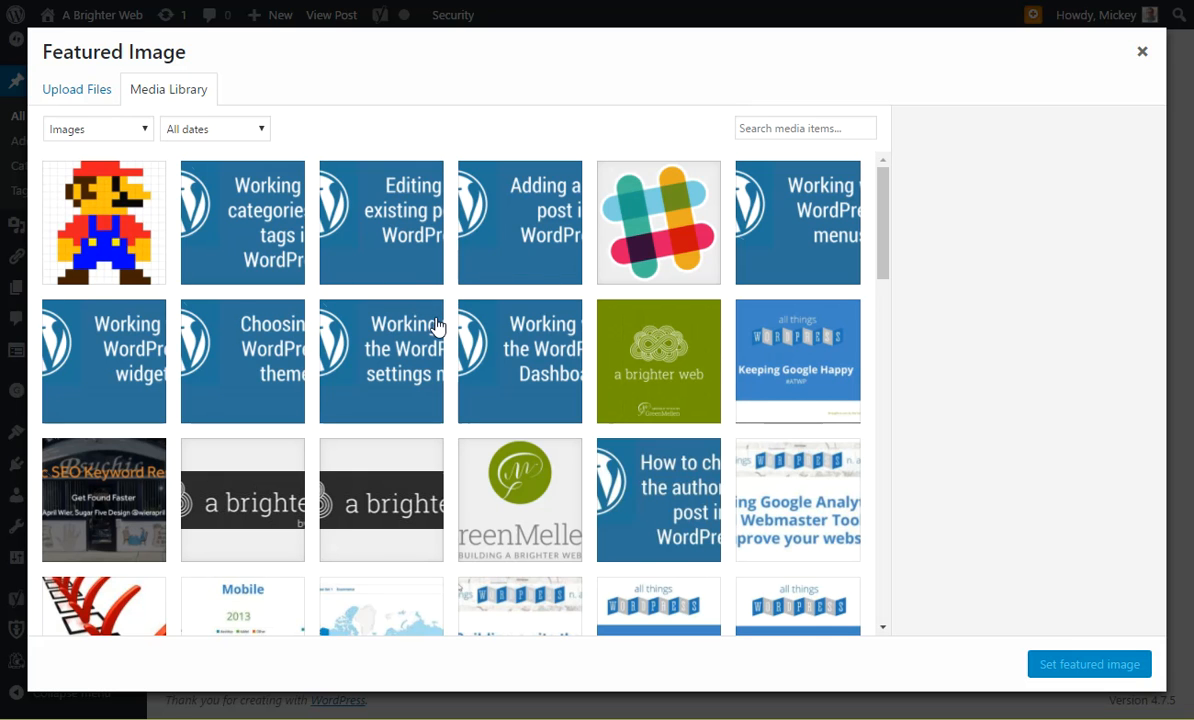
left_click(110, 228)
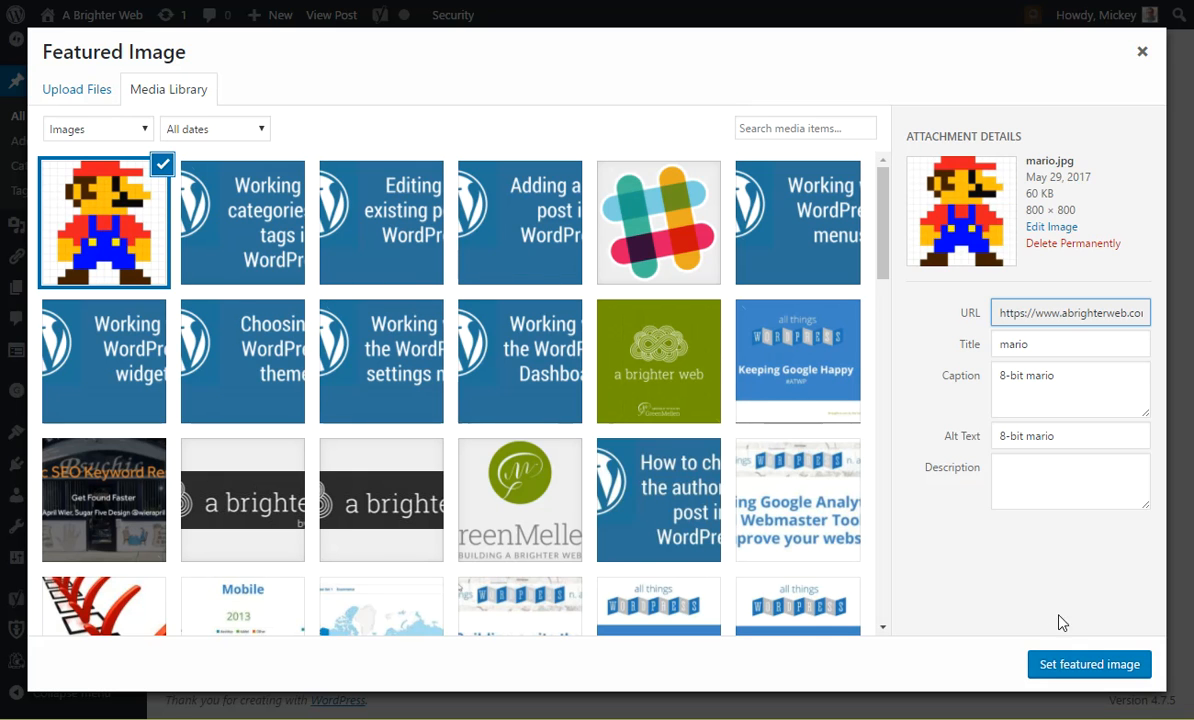
left_click(1064, 664)
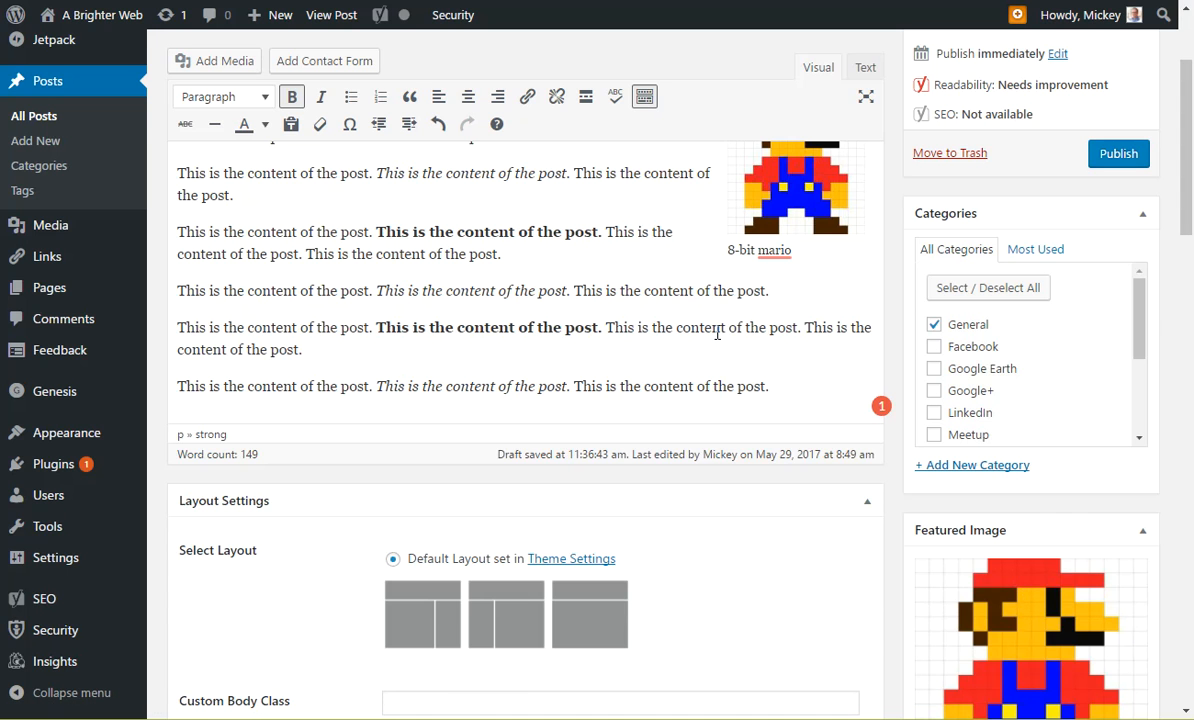
scroll(682, 347, "up", 2)
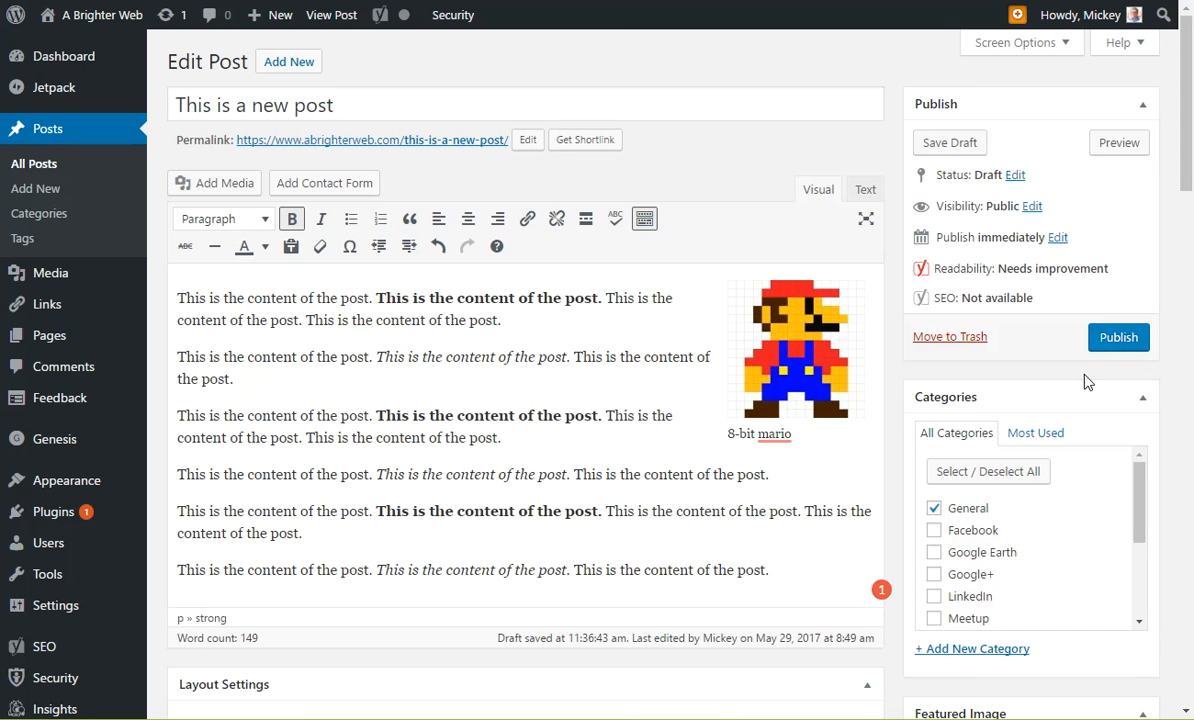